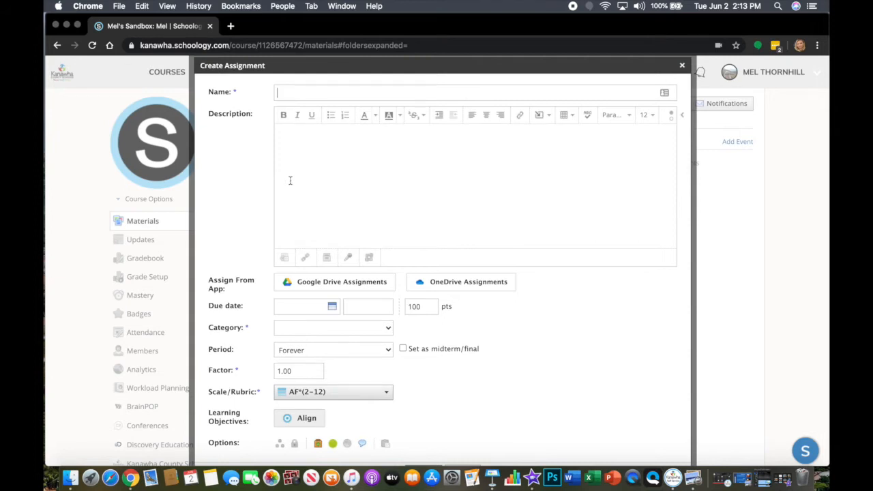
# Name the assignment Book Report and open the Book Cover Project (1) document from the desktop in Word.
pyautogui.write('Book Report')
pyautogui.click(66, 25)
pyautogui.doubleClick(653, 150)
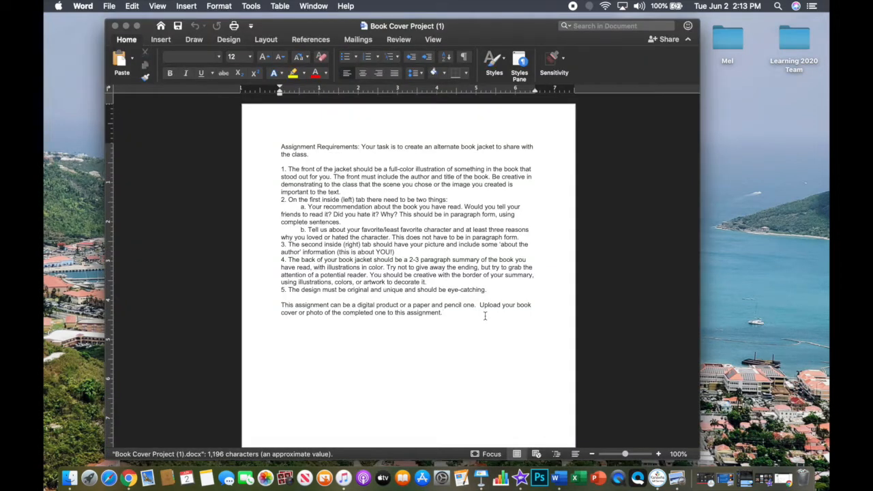
# Copy the full text of the Word document and paste it into the assignment description in Chrome.
pyautogui.press('super+a')
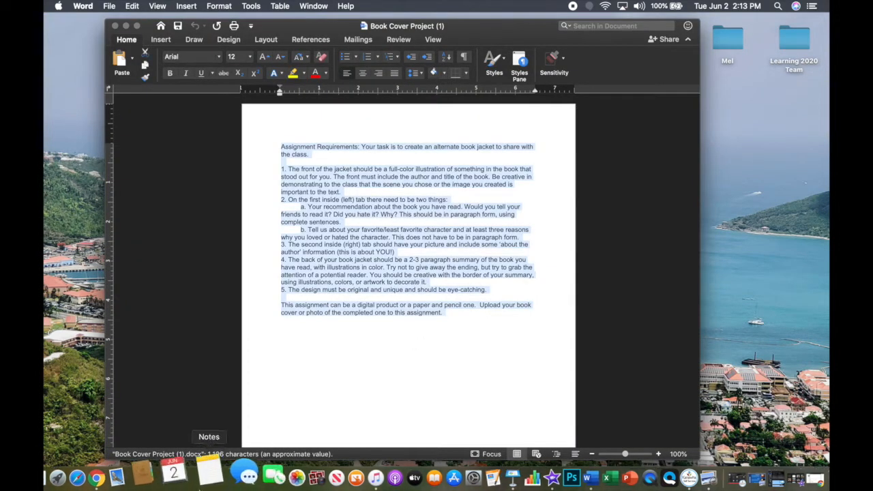
pyautogui.click(128, 478)
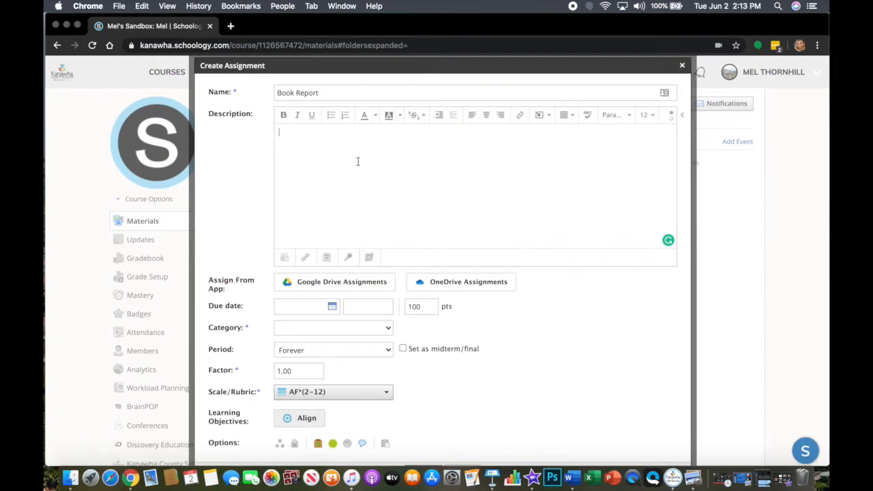
pyautogui.press('super+v')
pyautogui.scroll(5, 382, 220)
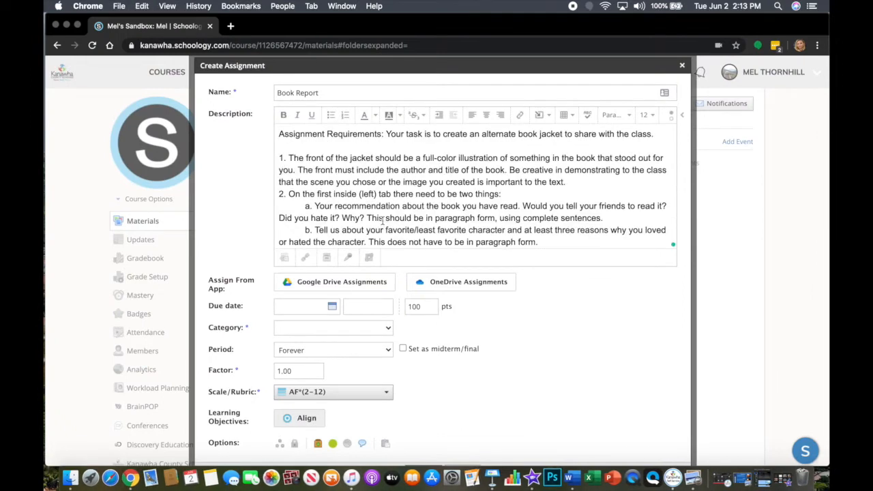
pyautogui.click(540, 140)
pyautogui.scroll(-5, 540, 140)
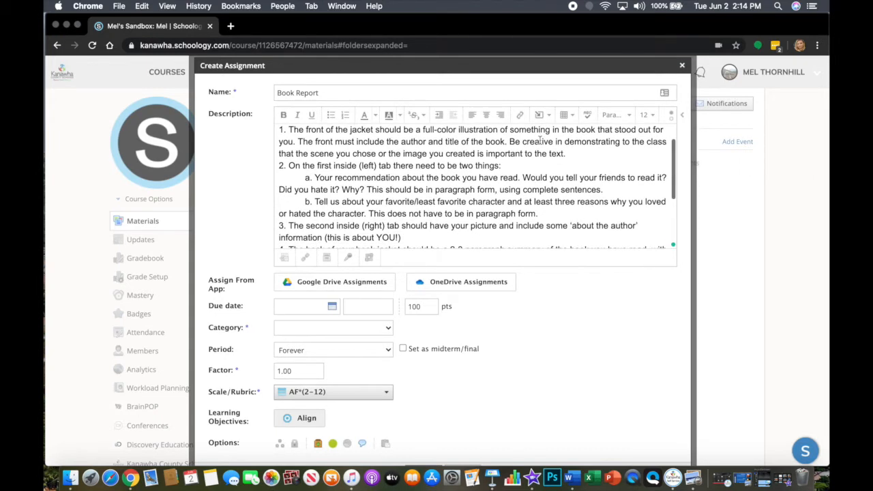
pyautogui.scroll(-2, 540, 140)
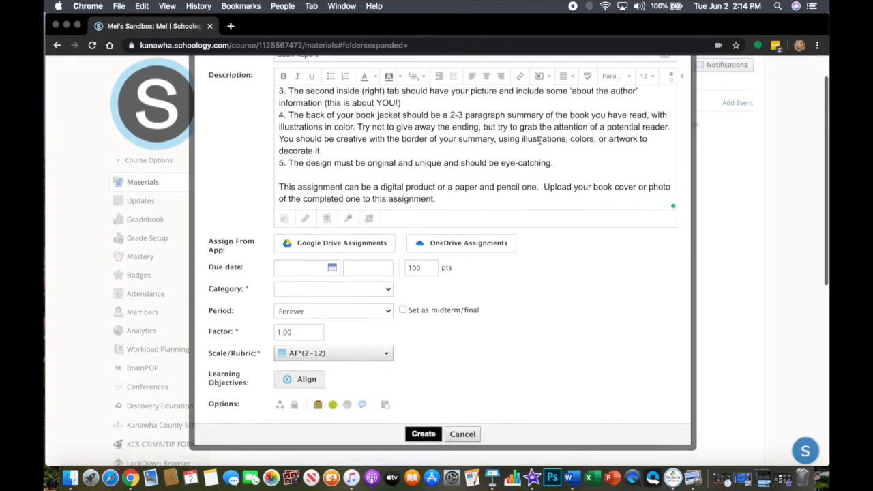
pyautogui.scroll(3, 511, 164)
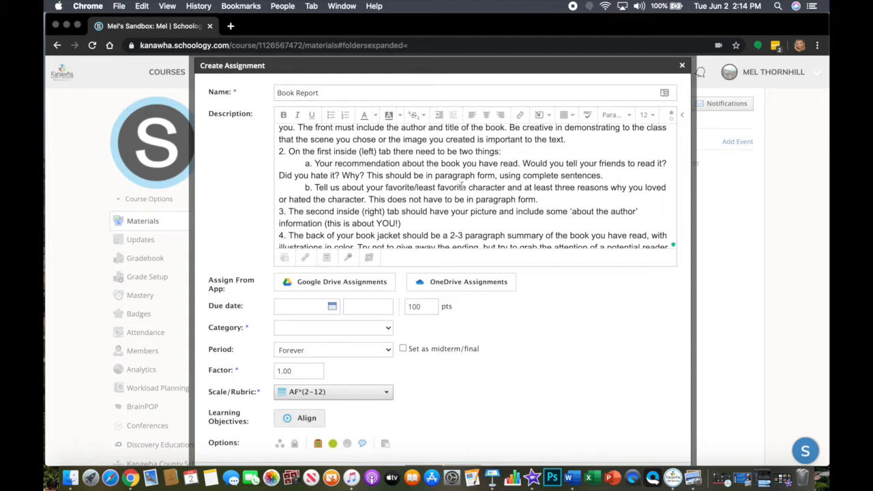
pyautogui.click(547, 122)
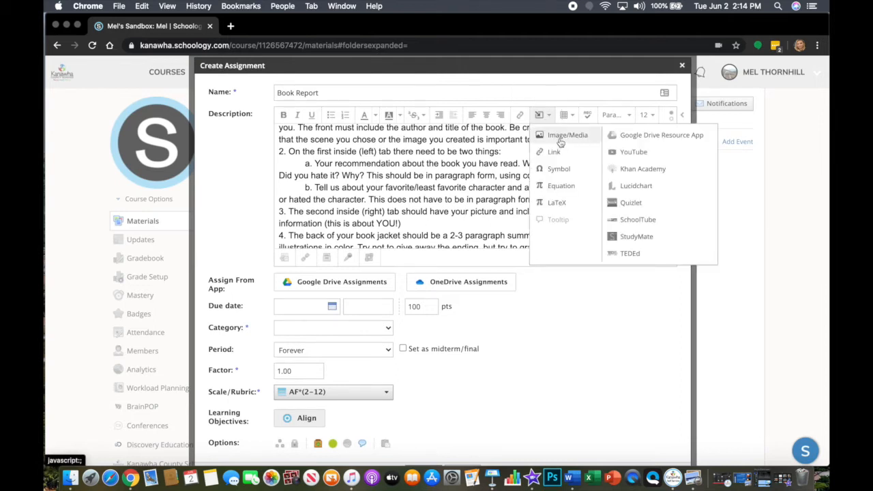
pyautogui.click(560, 136)
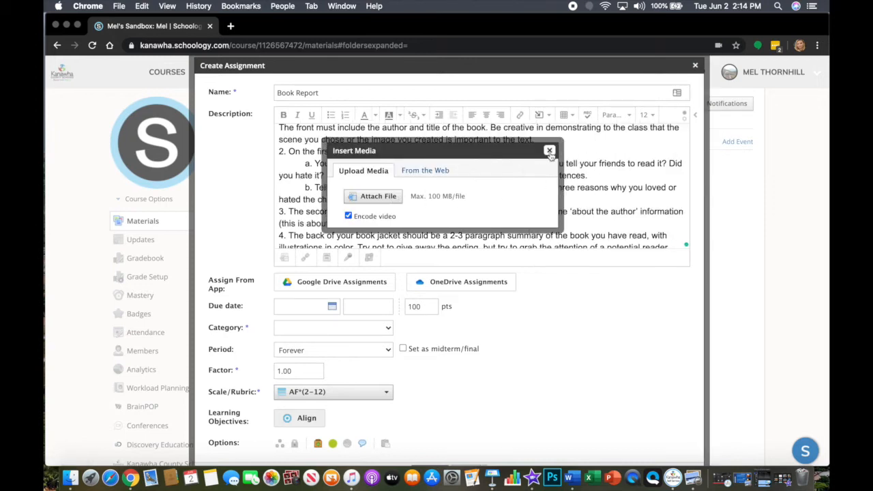
pyautogui.click(549, 150)
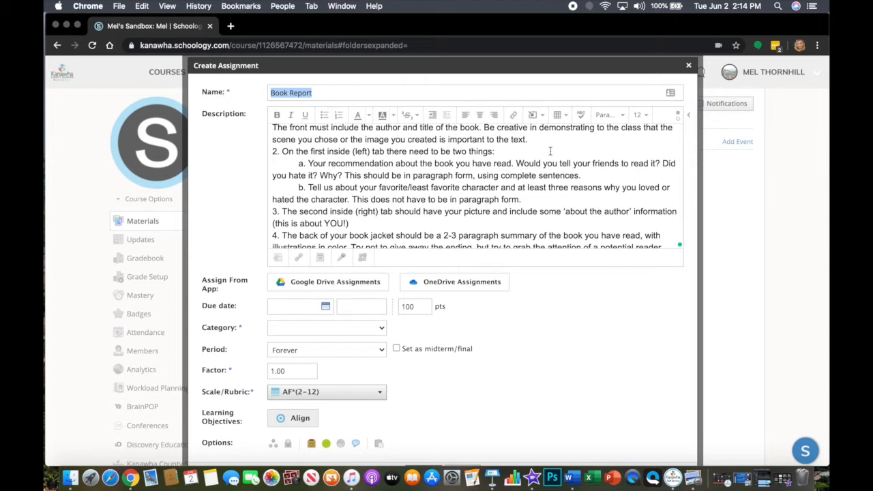
# Attach the file Book Cover Project (1).docx from the Desktop folder to the assignment.
pyautogui.click(278, 257)
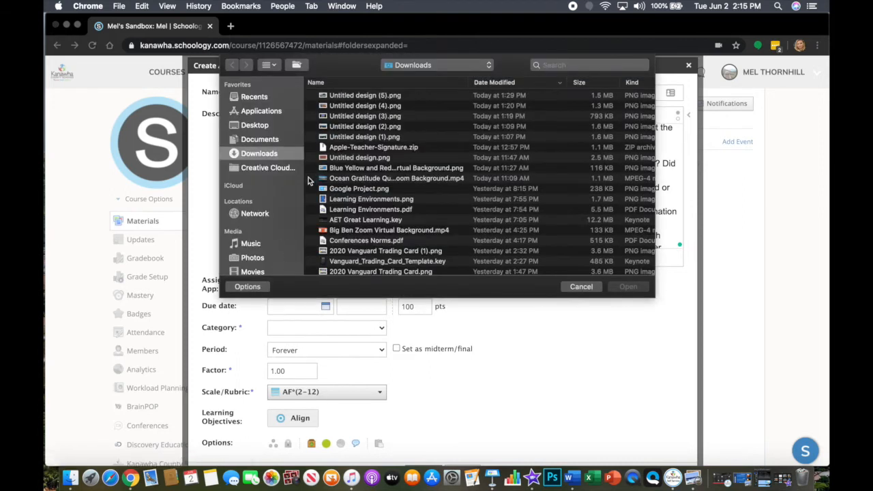
pyautogui.click(262, 127)
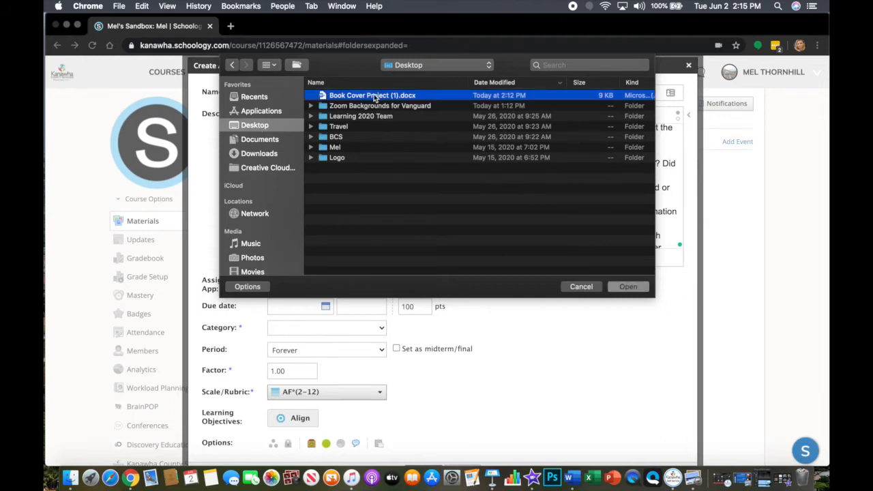
pyautogui.doubleClick(376, 97)
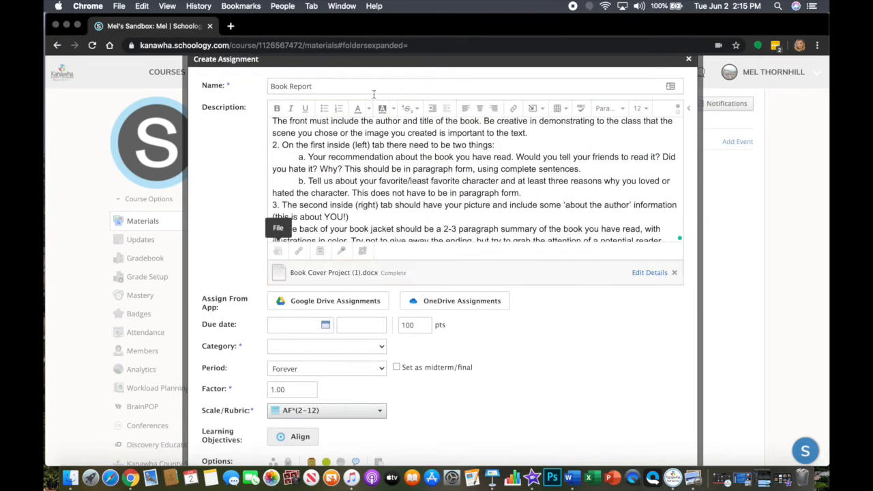
pyautogui.click(299, 252)
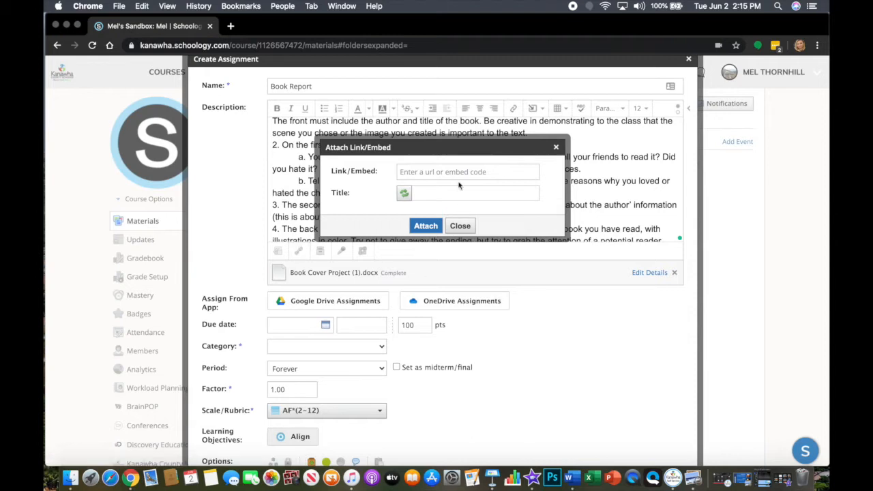
pyautogui.click(460, 226)
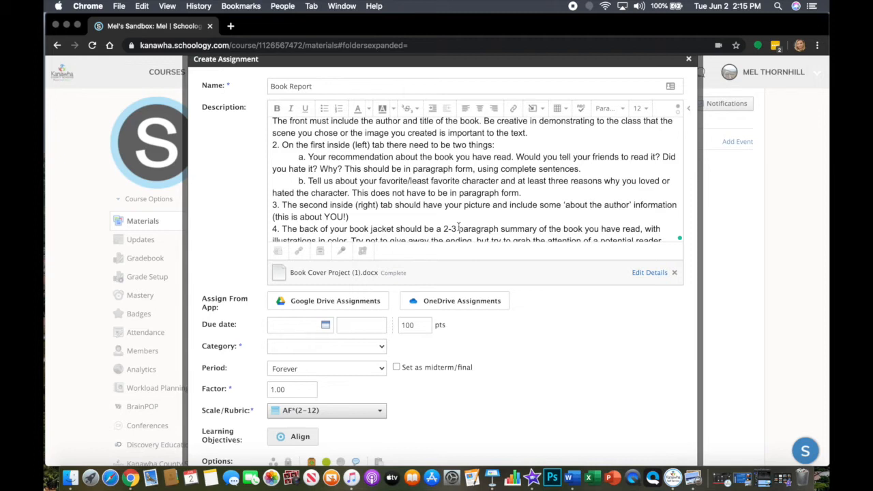
pyautogui.click(319, 252)
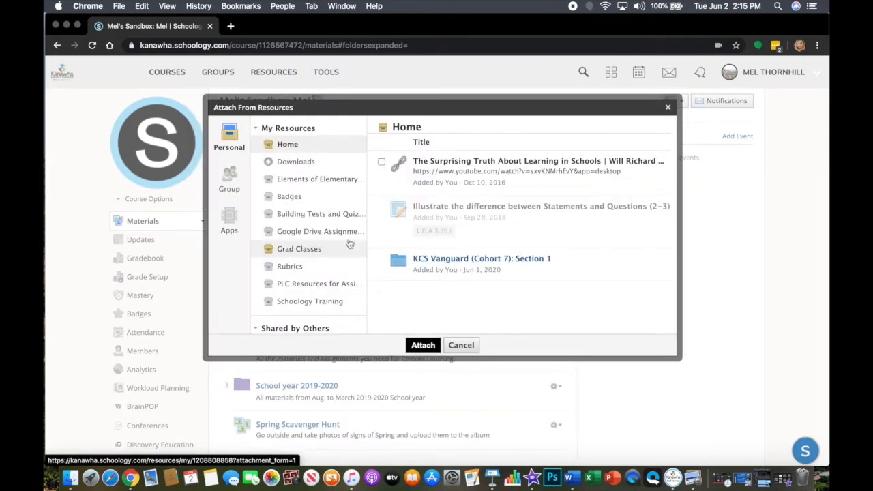
pyautogui.click(462, 346)
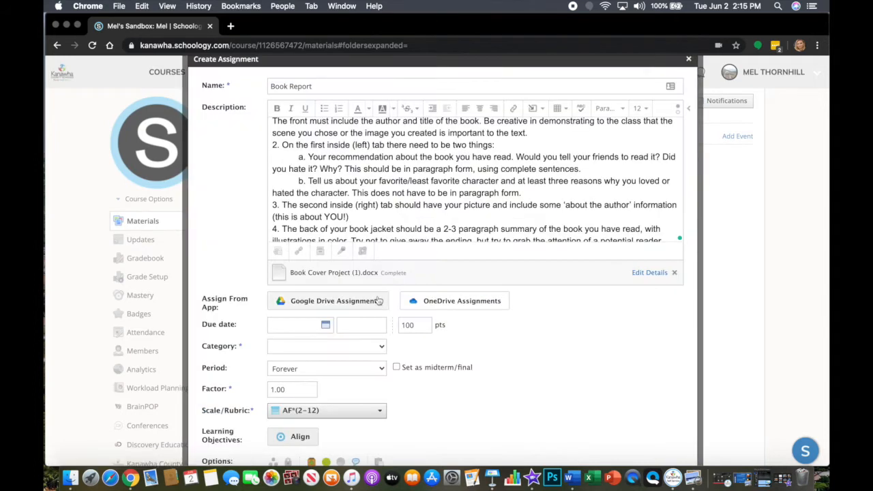
# Record an audio and video message and insert the recording as an attachment to the assignment.
pyautogui.click(342, 253)
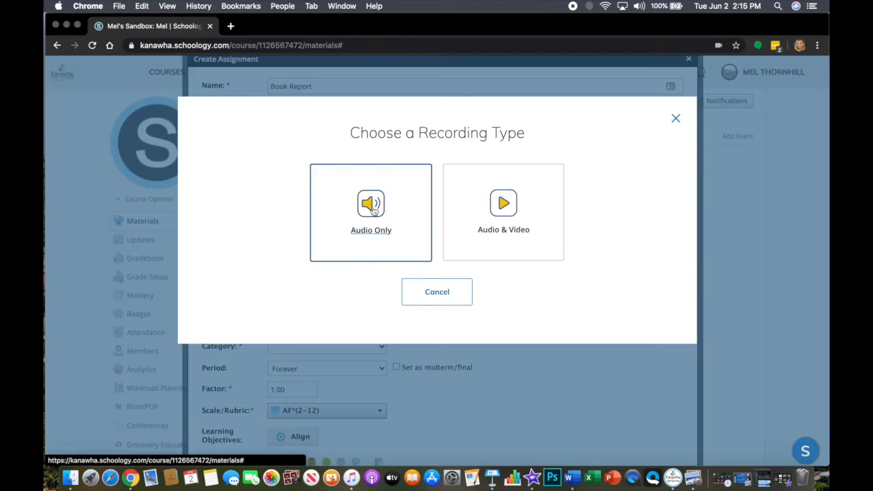
pyautogui.click(506, 214)
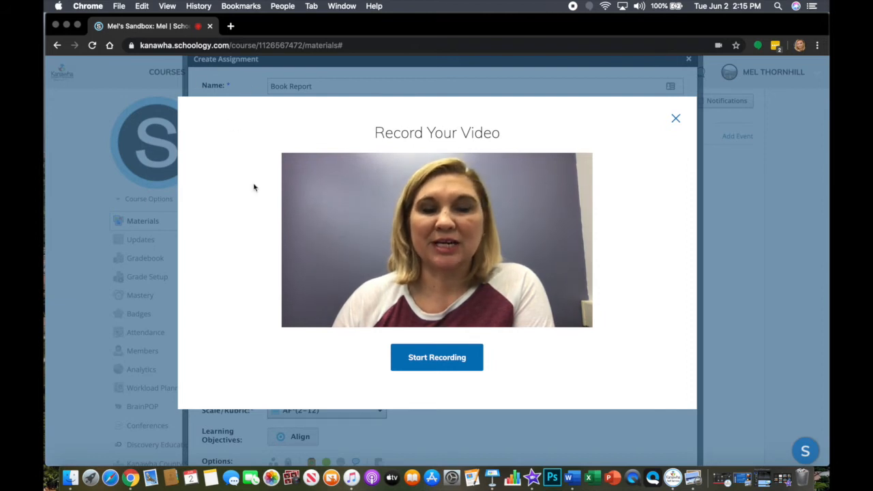
pyautogui.click(437, 357)
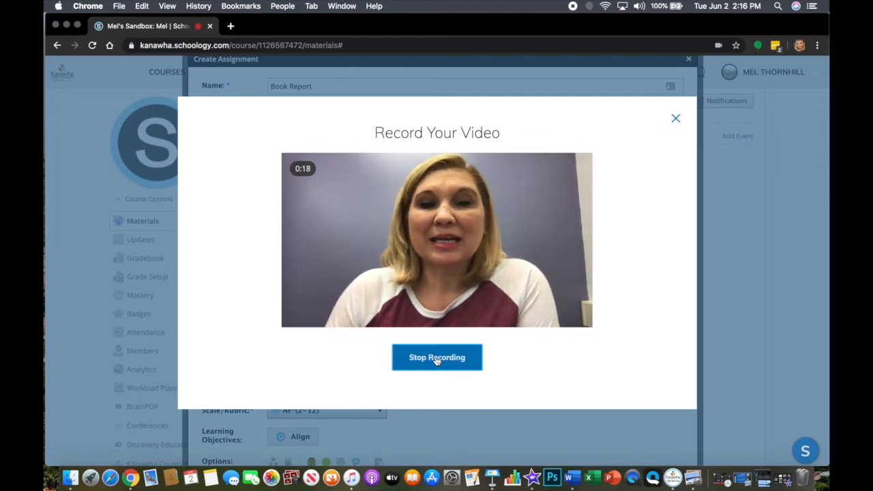
pyautogui.click(437, 359)
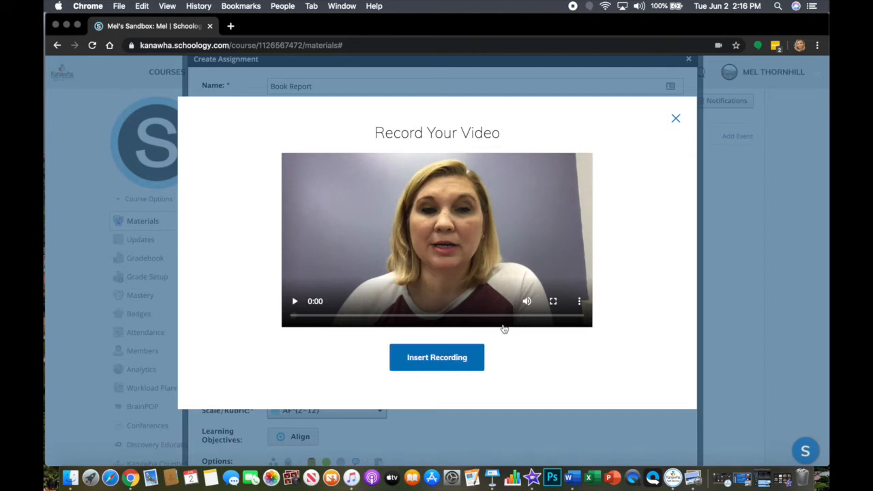
pyautogui.click(429, 357)
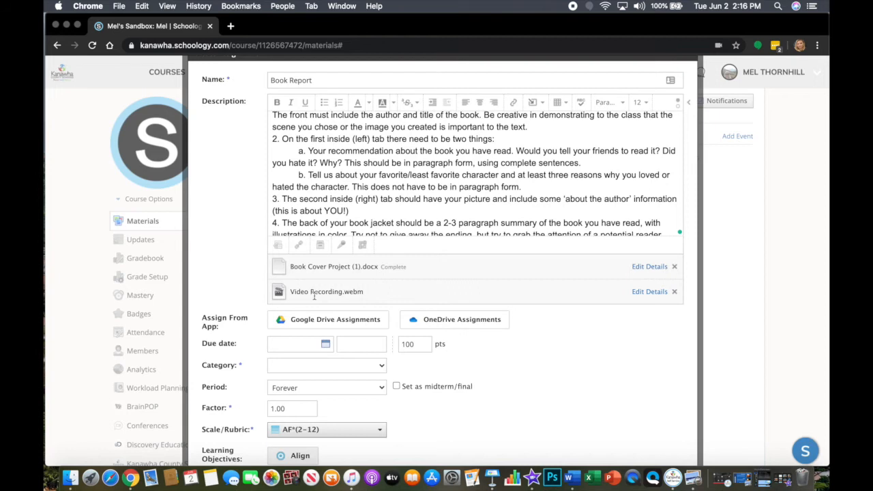
# Set the assignment's due date to 6/26/20.
pyautogui.scroll(-3, 447, 290)
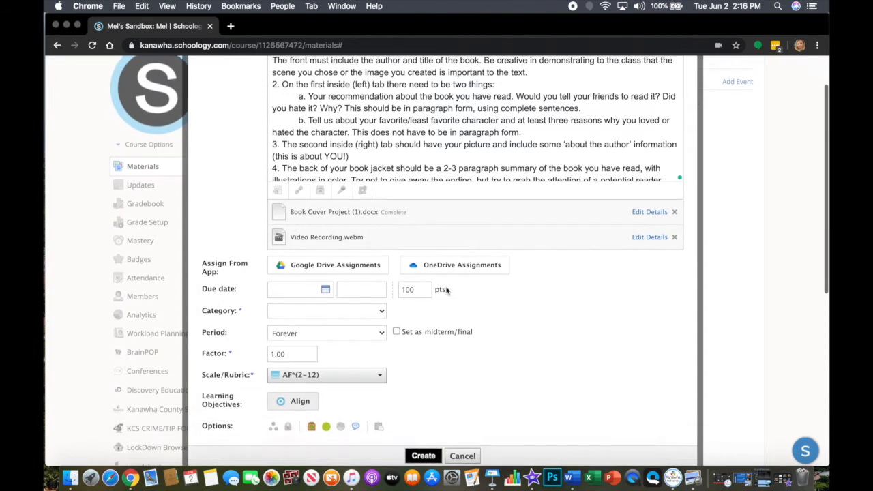
pyautogui.scroll(-1, 447, 290)
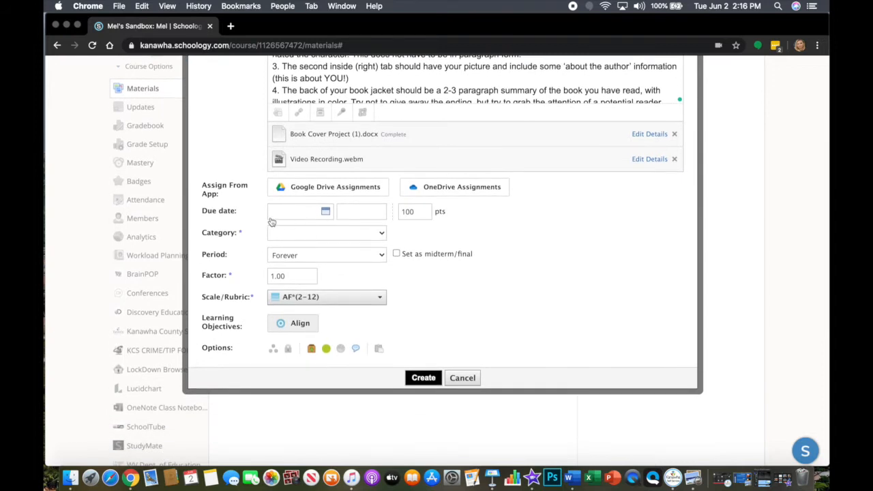
pyautogui.click(327, 212)
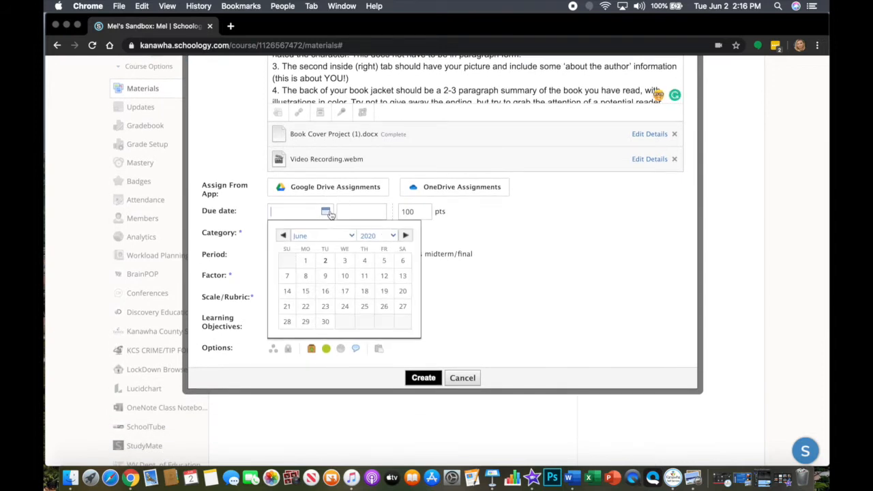
pyautogui.click(384, 306)
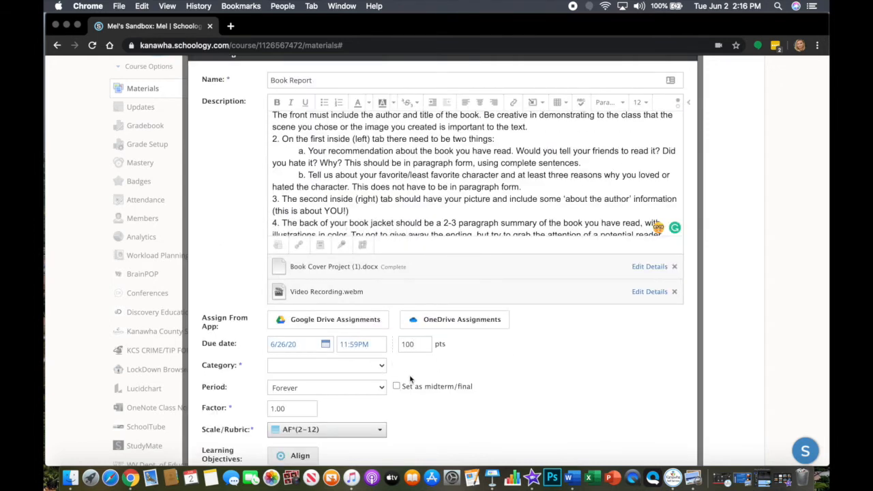
# Create a new grading category named Project for the assignment.
pyautogui.scroll(-3, 410, 379)
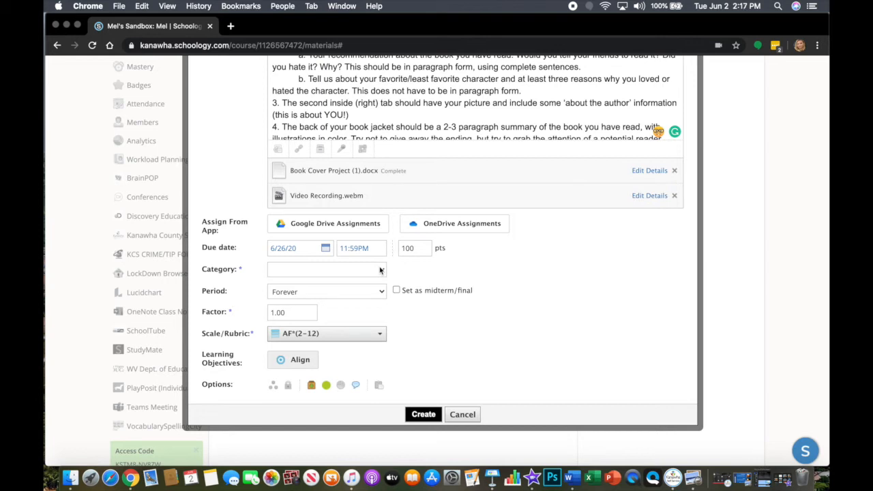
pyautogui.click(380, 270)
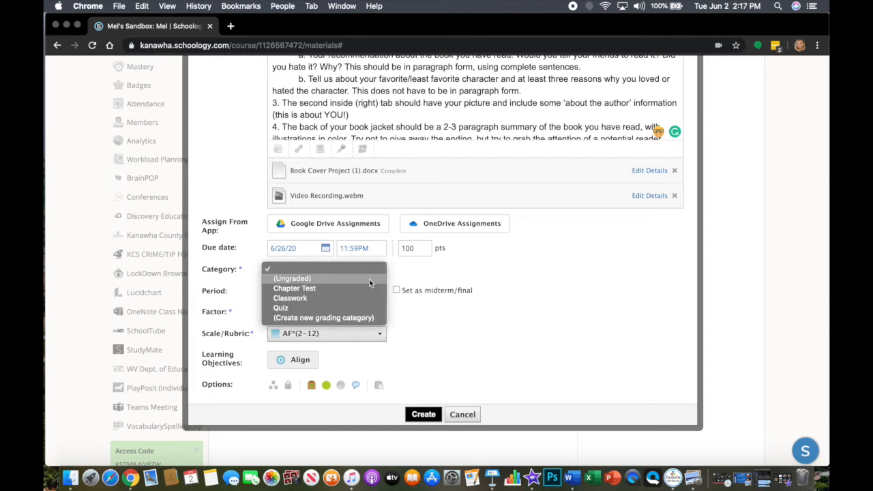
pyautogui.click(323, 318)
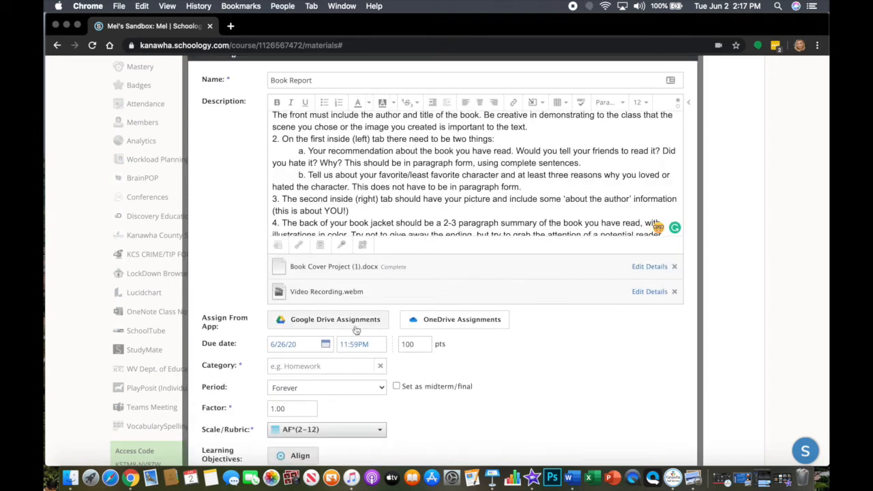
pyautogui.click(319, 368)
pyautogui.write('Project')
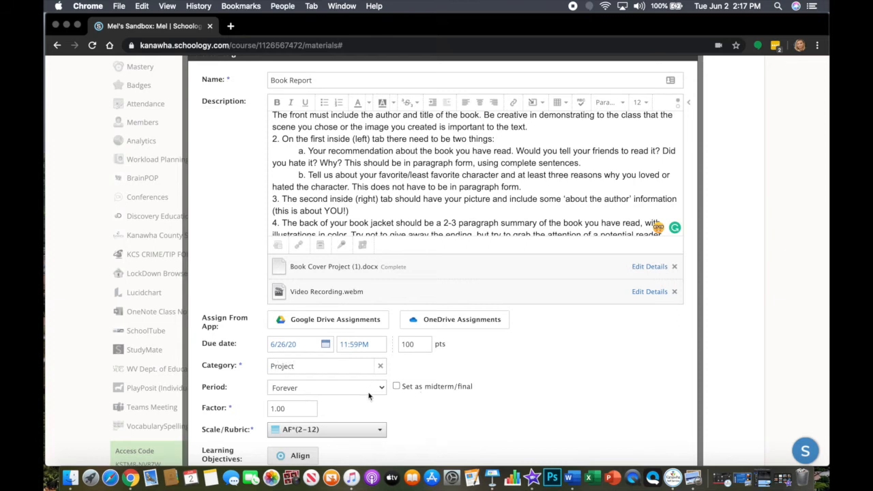
# Open the learning objectives browser for the assignment and go to West Virginia's College- and Career-Readiness Standards under State Standards.
pyautogui.scroll(-2, 368, 396)
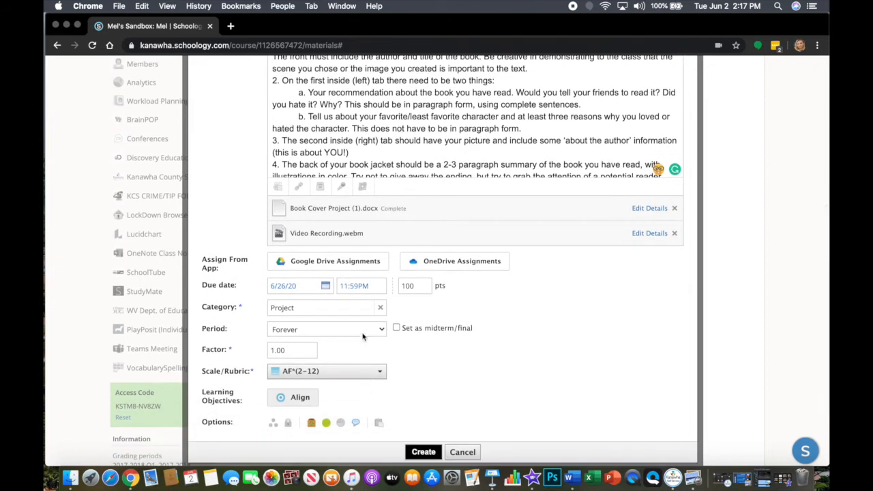
pyautogui.scroll(-2, 378, 337)
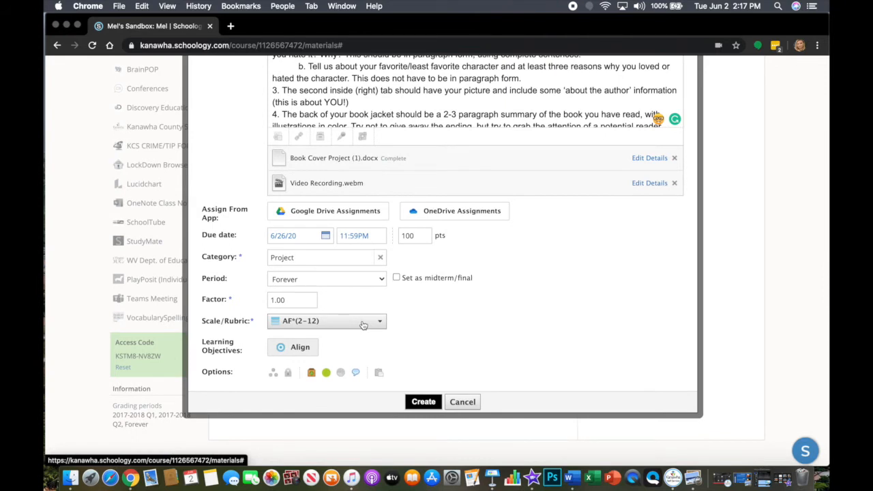
pyautogui.click(305, 350)
pyautogui.scroll(-2, 336, 195)
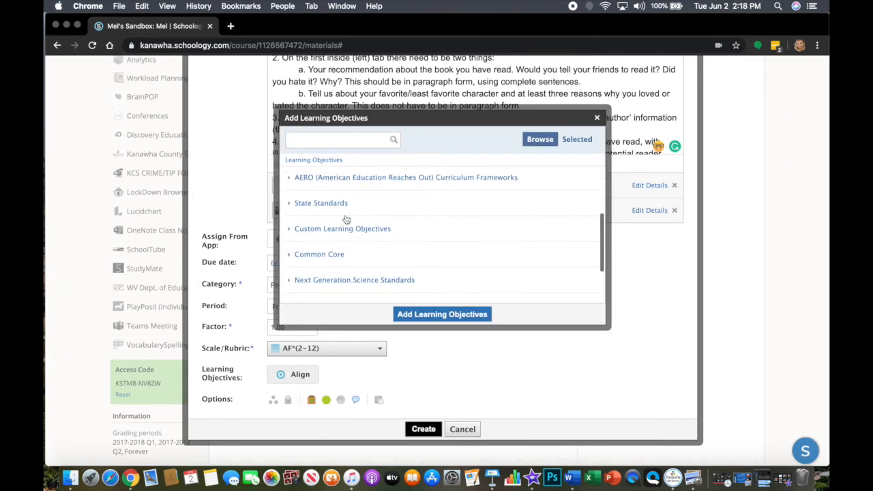
pyautogui.scroll(-1, 337, 195)
pyautogui.click(330, 181)
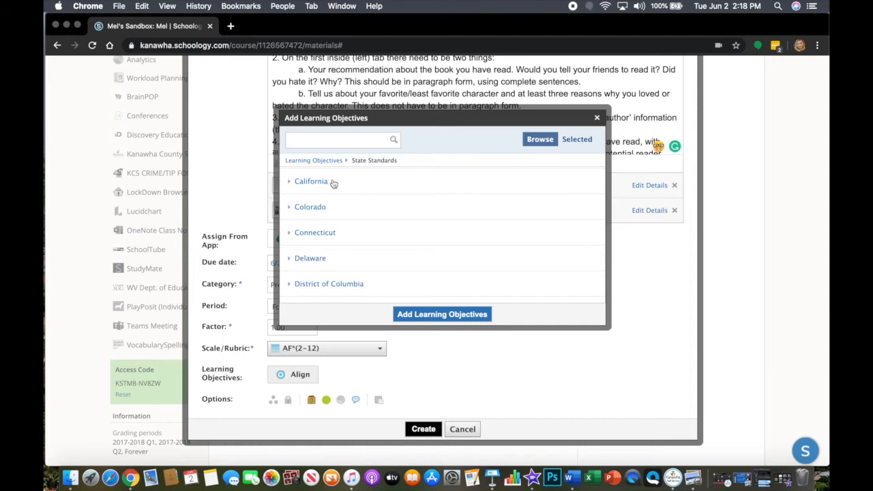
pyautogui.scroll(3, 355, 198)
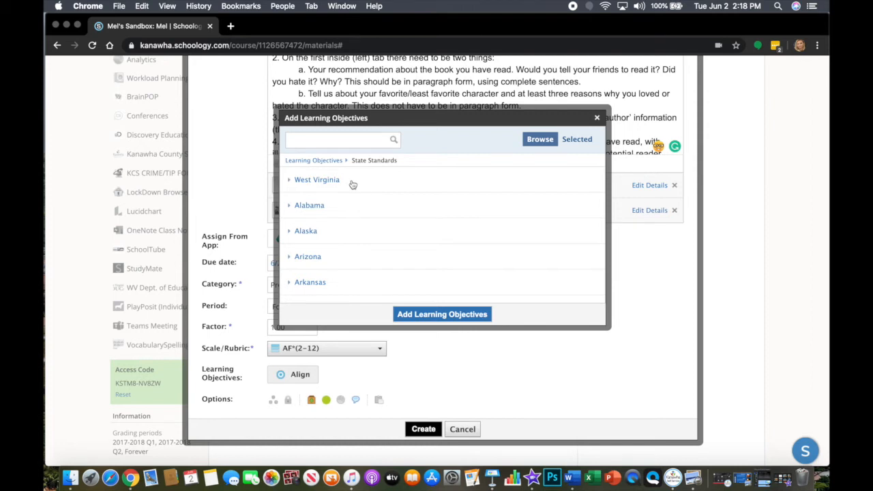
pyautogui.click(351, 182)
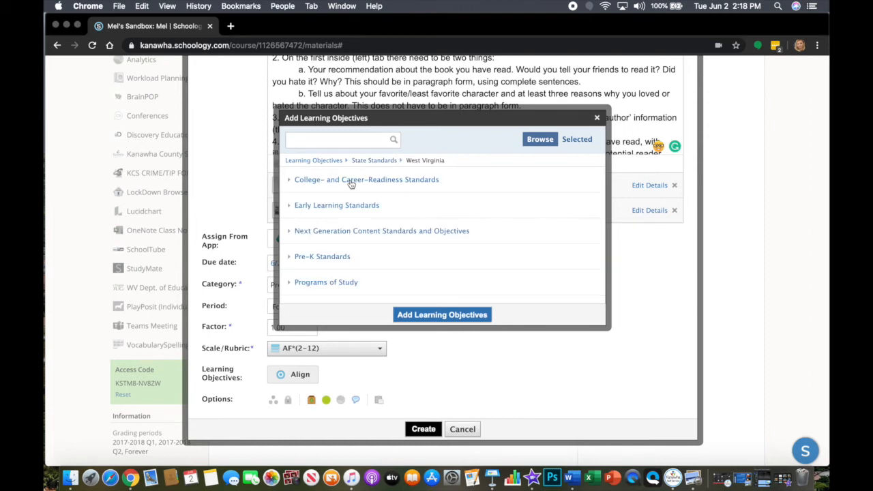
pyautogui.click(392, 181)
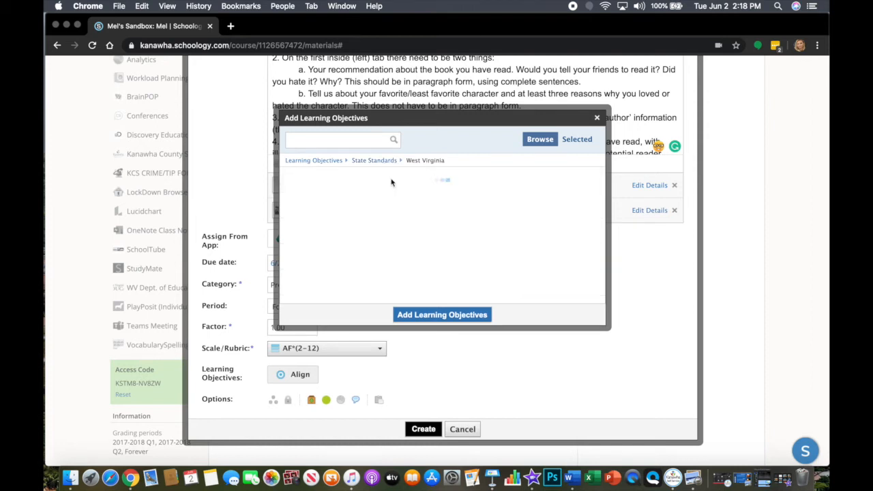
# Open the Key Ideas and Details objectives under English Language Arts (2015), Grade 6, Reading.
pyautogui.click(367, 182)
pyautogui.scroll(-5, 388, 228)
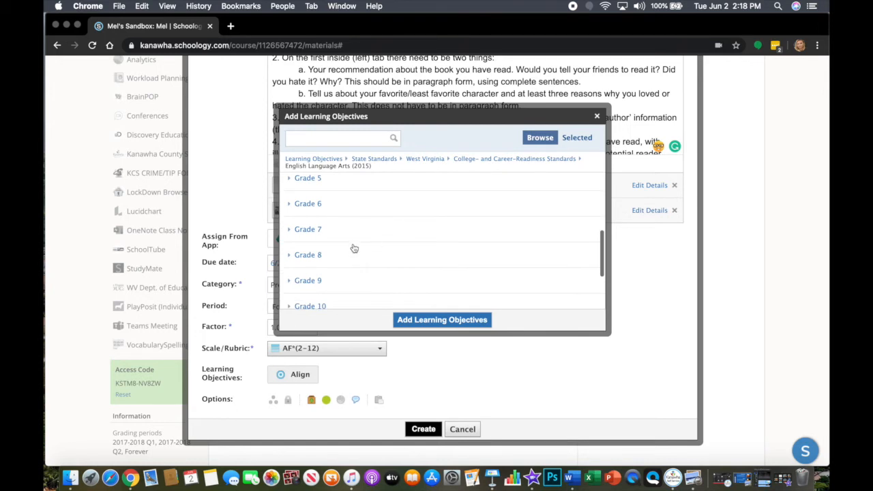
pyautogui.click(348, 204)
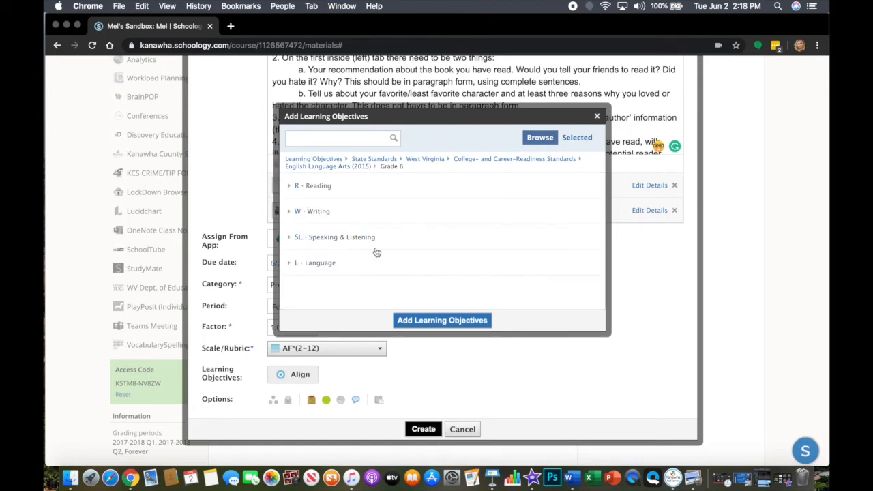
pyautogui.click(357, 189)
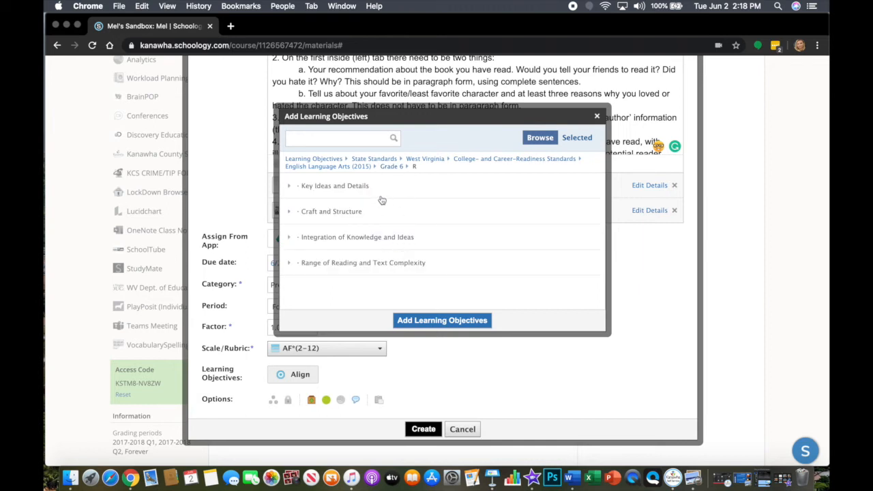
pyautogui.click(382, 197)
# Align the assignment with the learning objectives R.ELA.6.1, R.ELA.6.3 and R.ELA.6.2.
pyautogui.click(381, 191)
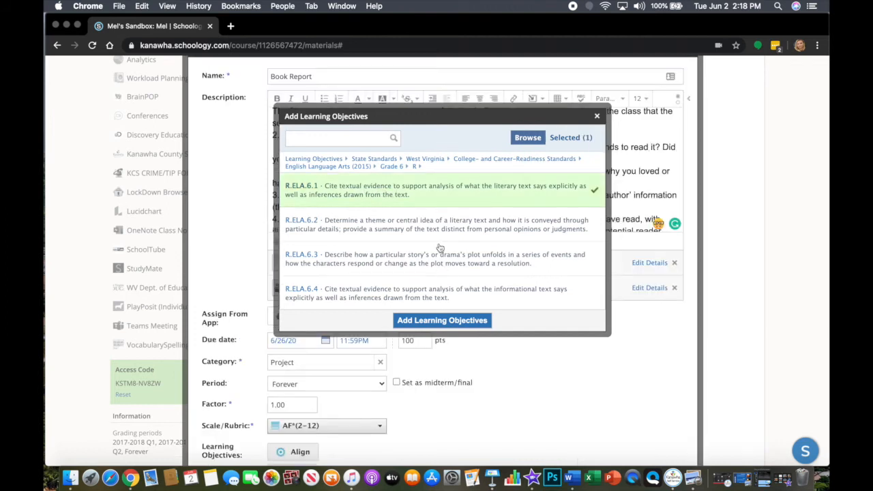
pyautogui.click(399, 268)
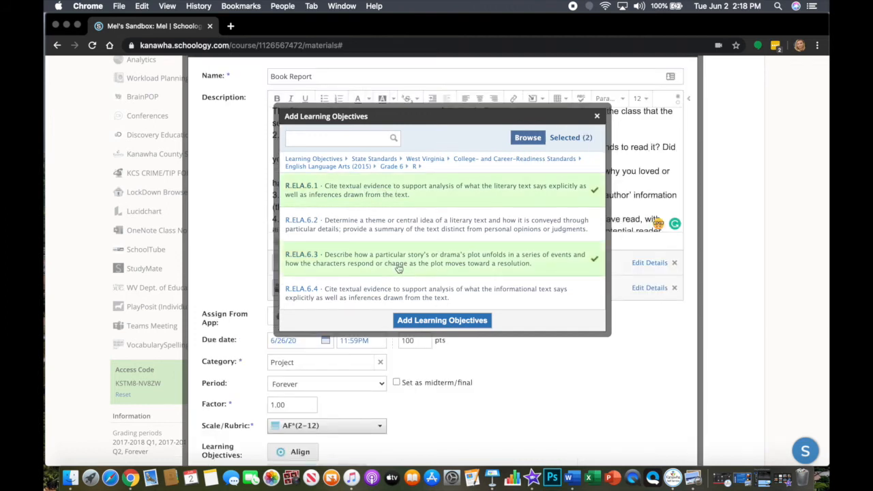
pyautogui.click(391, 230)
pyautogui.scroll(-2, 392, 230)
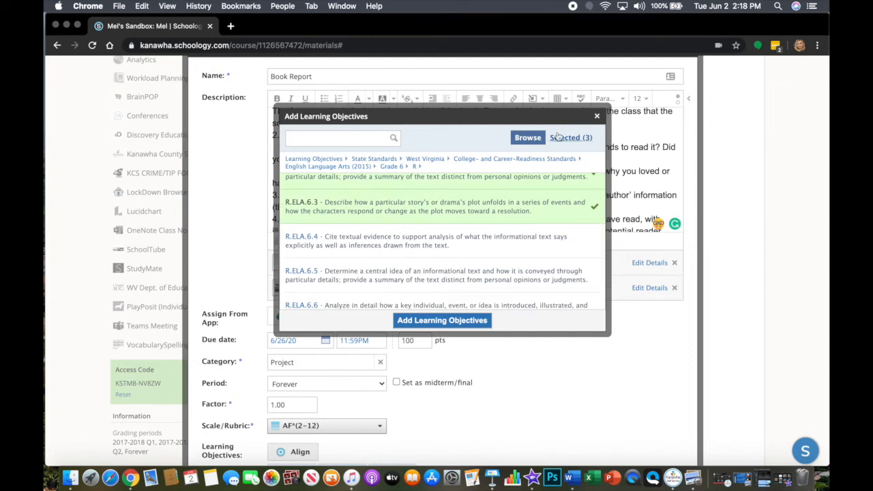
pyautogui.click(597, 117)
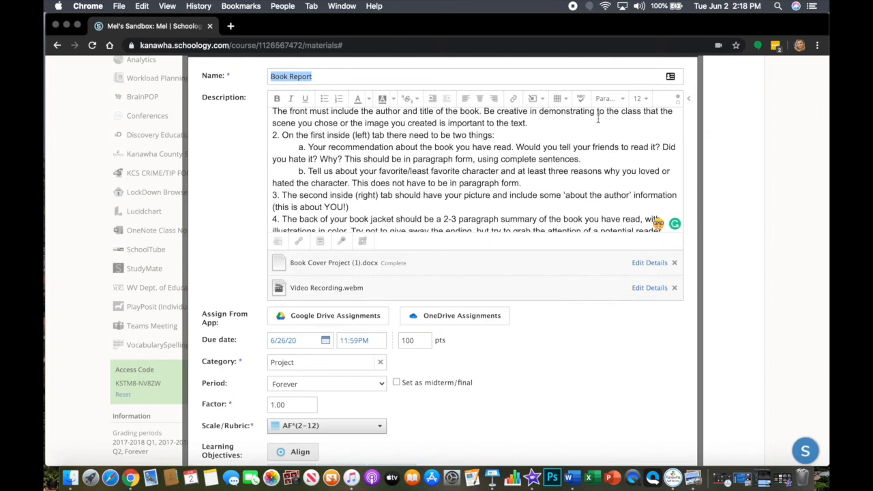
# Remove the aligned learning objectives R.ELA.6.2, R.ELA.6.3 and R.ELA.6.1 from the assignment.
pyautogui.scroll(-2, 430, 374)
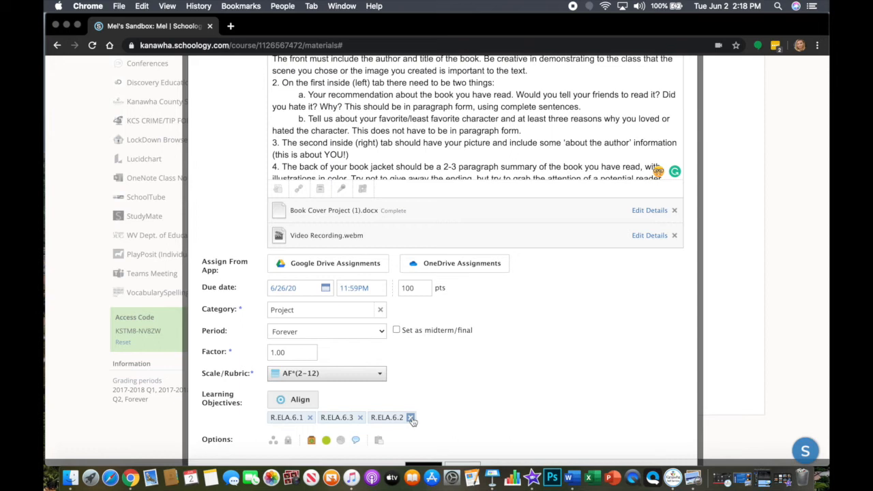
pyautogui.scroll(-2, 411, 418)
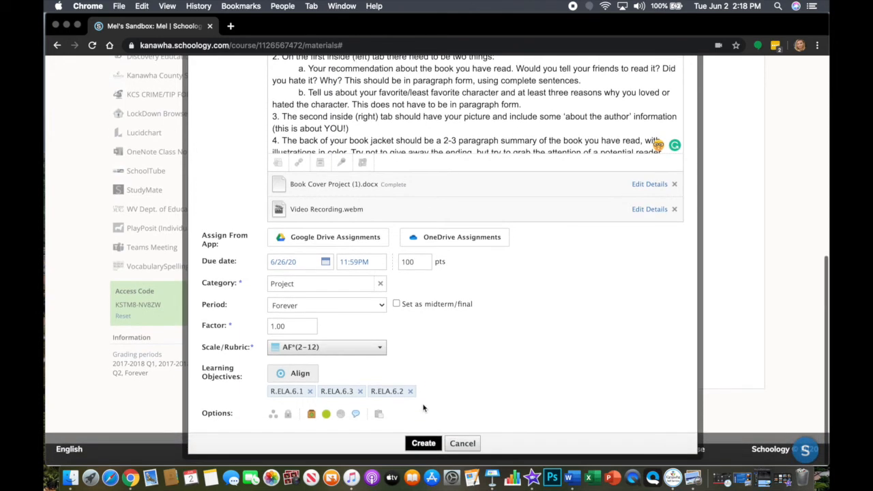
pyautogui.scroll(3, 411, 398)
pyautogui.scroll(-3, 411, 398)
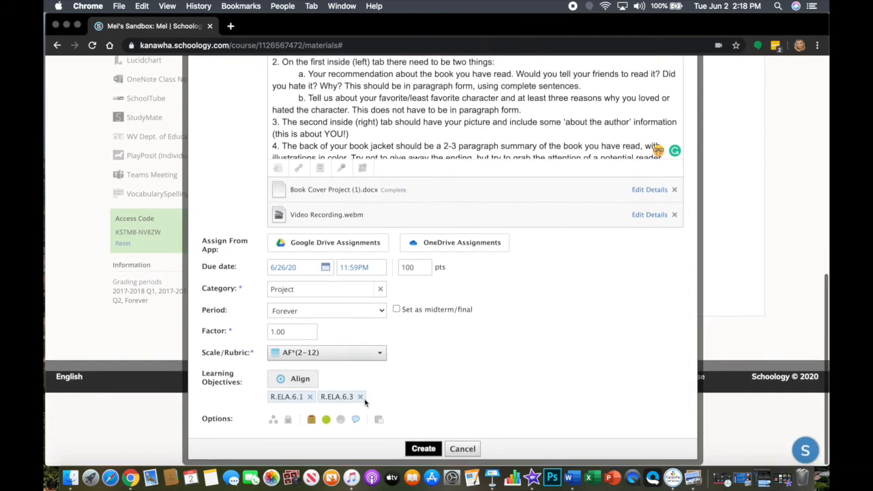
pyautogui.scroll(3, 362, 406)
pyautogui.scroll(-3, 338, 437)
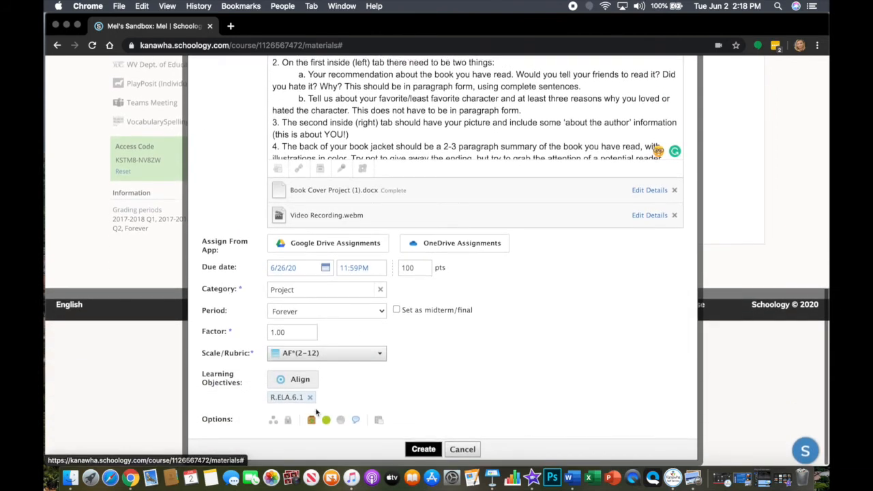
pyautogui.scroll(3, 309, 403)
pyautogui.scroll(-3, 309, 403)
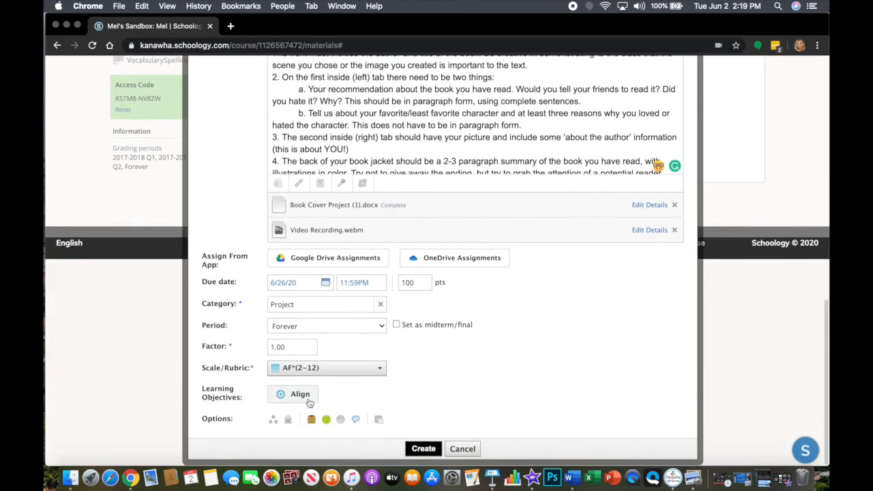
# Turn on individual assignment and assign the Book Report to a single student whose name matches "f".
pyautogui.click(273, 422)
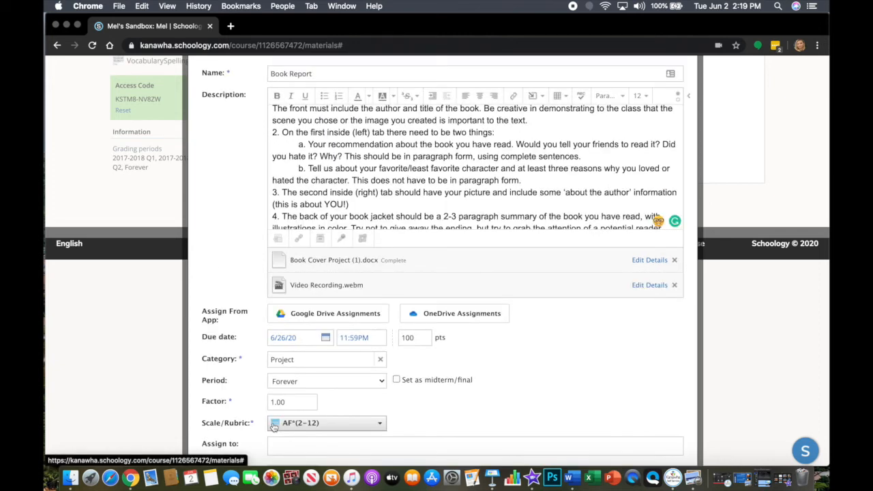
pyautogui.scroll(-3, 329, 444)
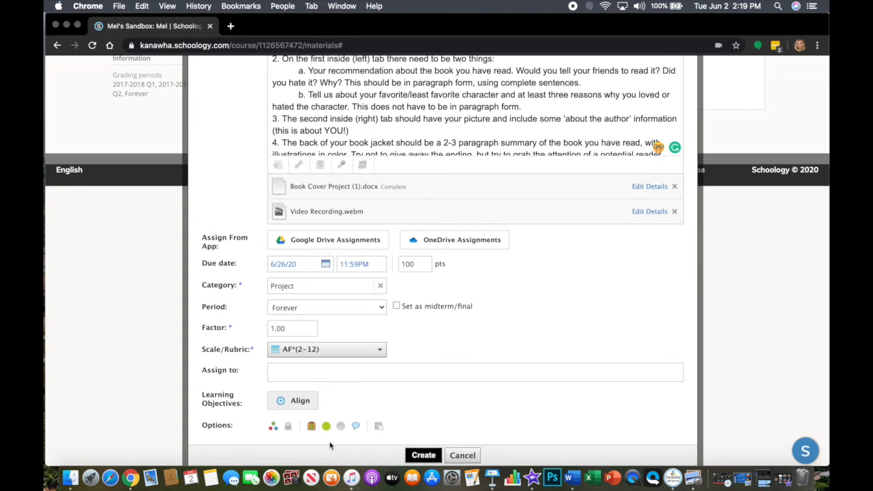
pyautogui.click(319, 372)
pyautogui.write('f')
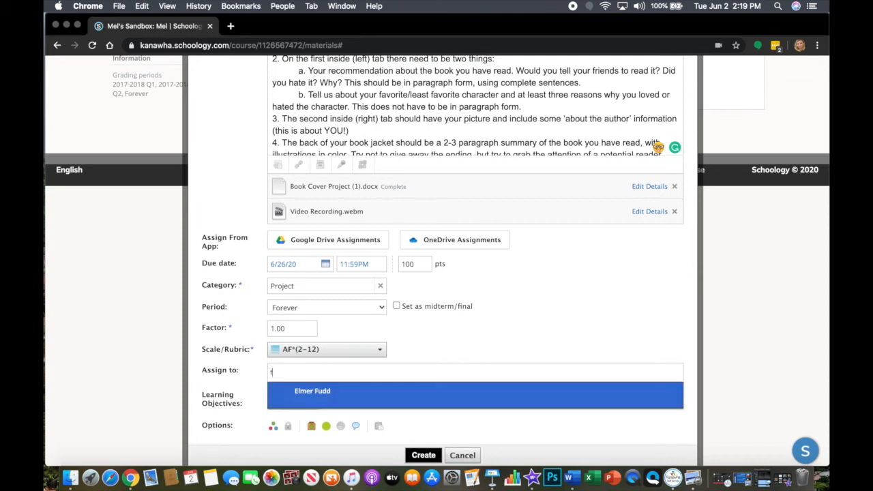
pyautogui.click(336, 397)
pyautogui.scroll(-2, 337, 397)
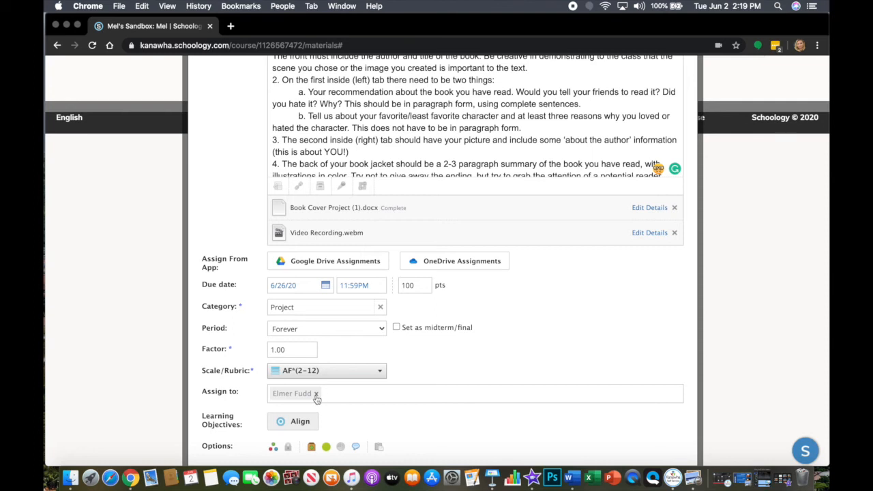
# Remove the individually assigned student and create the Book Report assignment, reopening it for editing.
pyautogui.click(316, 394)
pyautogui.scroll(2, 316, 396)
pyautogui.scroll(-3, 316, 396)
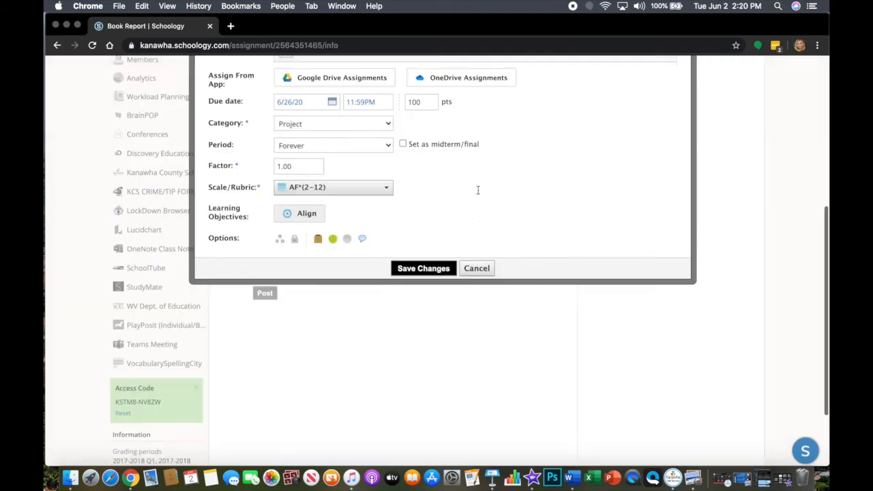
# Toggle student submissions off and back on, and unpublish and republish the assignment.
pyautogui.scroll(1, 298, 264)
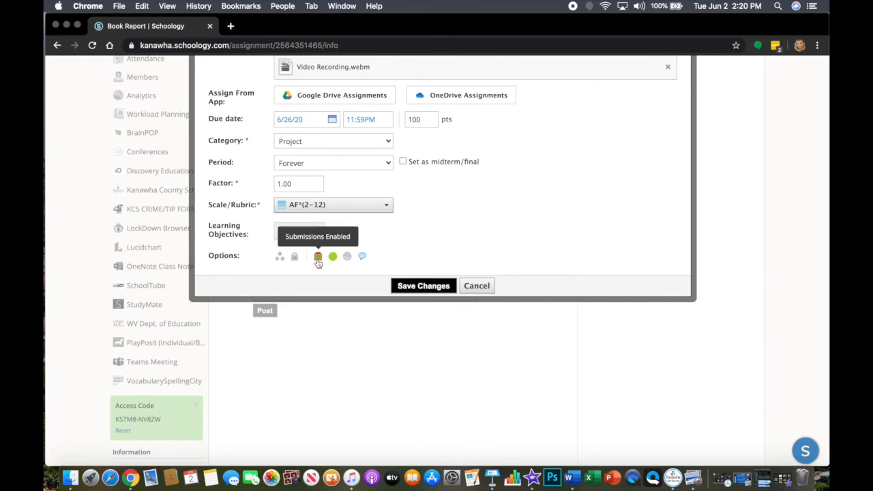
pyautogui.scroll(5, 318, 263)
pyautogui.scroll(-3, 318, 263)
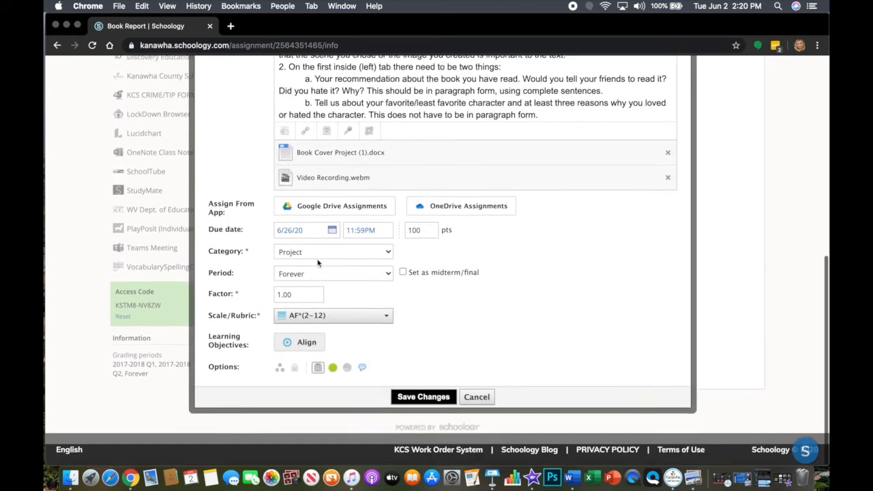
pyautogui.click(318, 372)
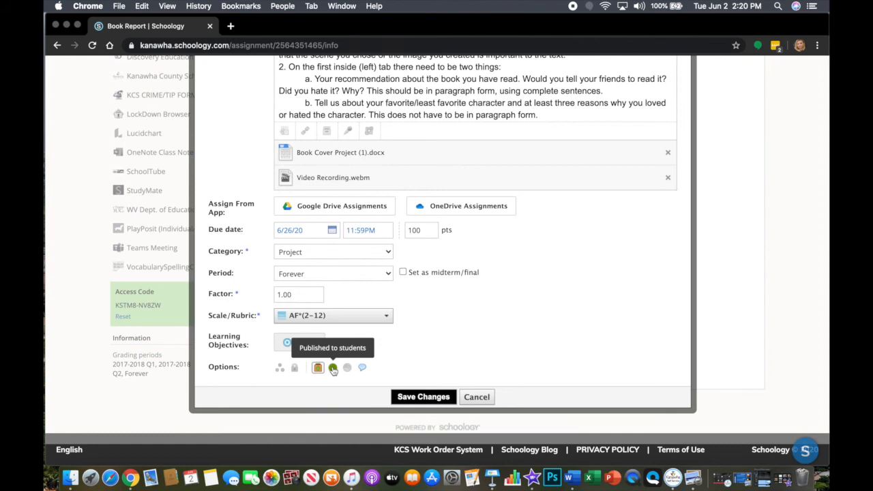
pyautogui.click(333, 369)
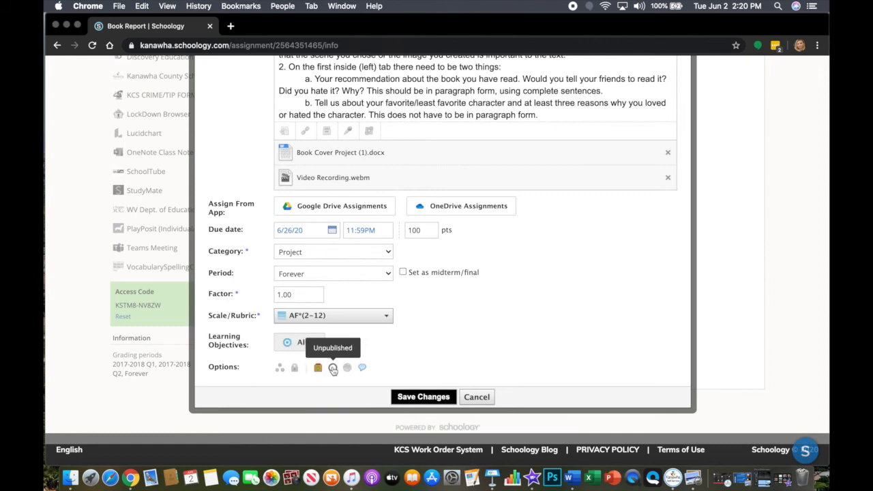
pyautogui.click(333, 368)
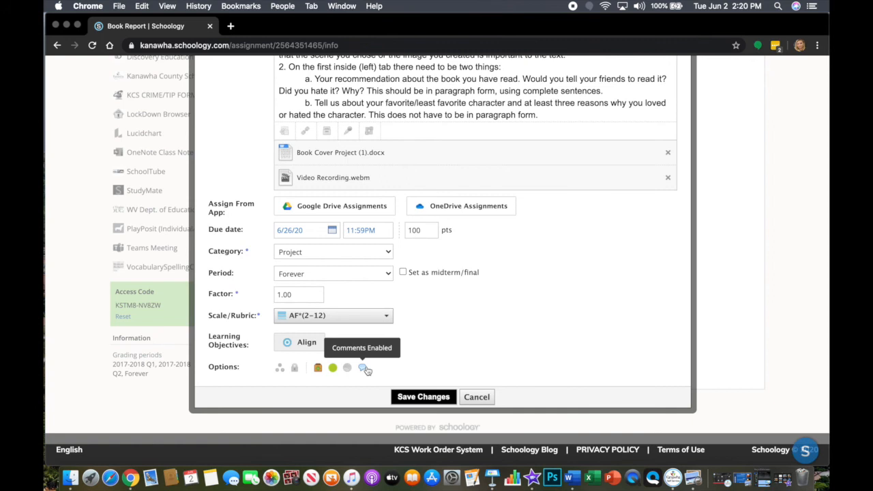
# Toggle the assignment's comments option and save the changes.
pyautogui.click(366, 369)
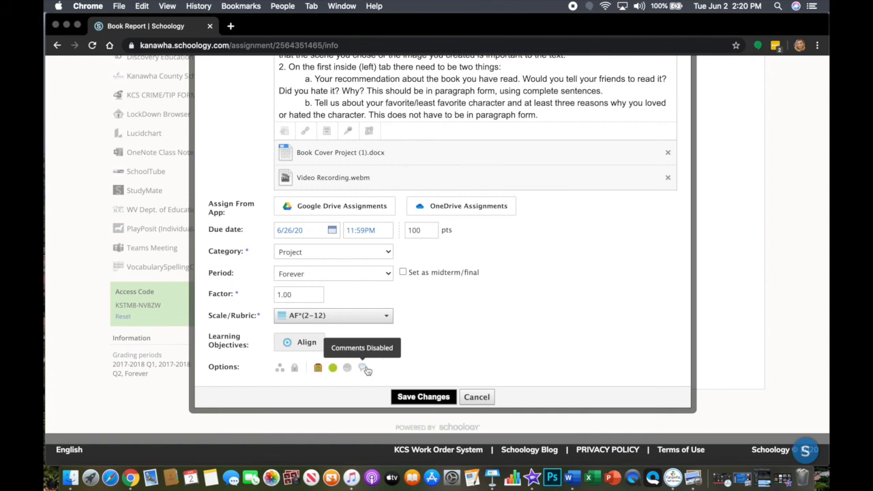
pyautogui.click(424, 401)
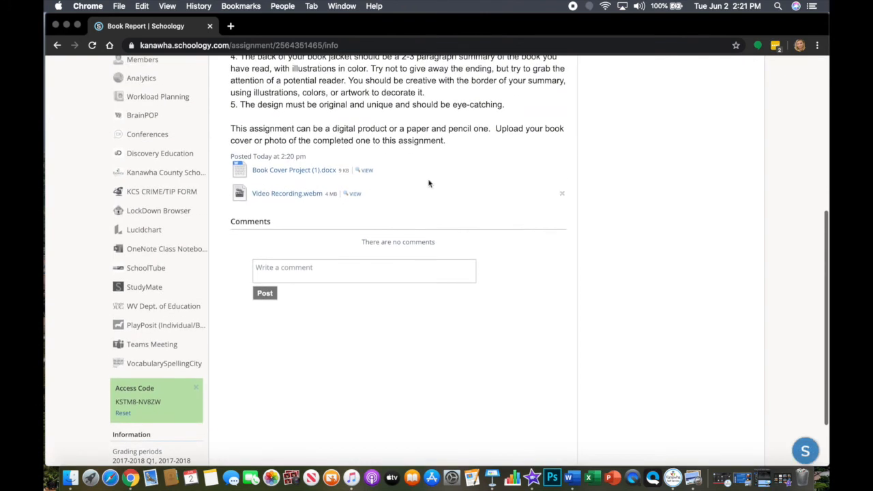
# Review the saved Book Report page, including its instructions, attachments, comments area and submissions section.
pyautogui.scroll(3, 356, 229)
pyautogui.scroll(-2, 327, 273)
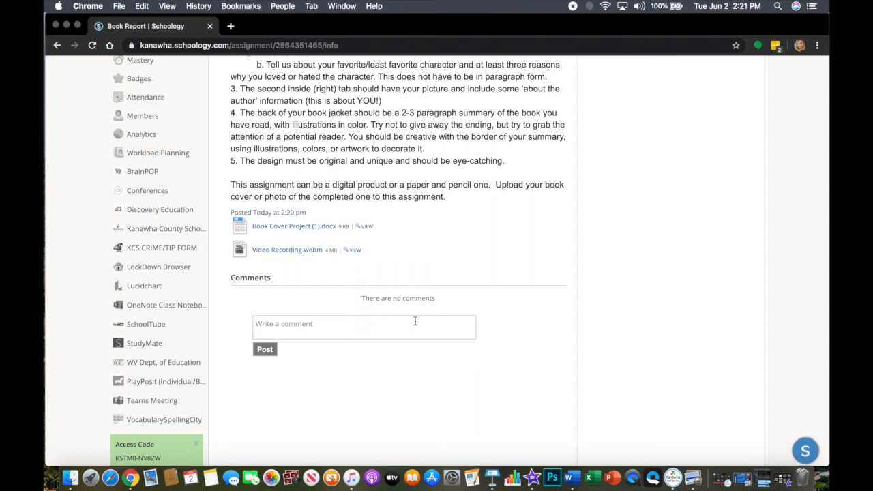
pyautogui.scroll(6, 417, 325)
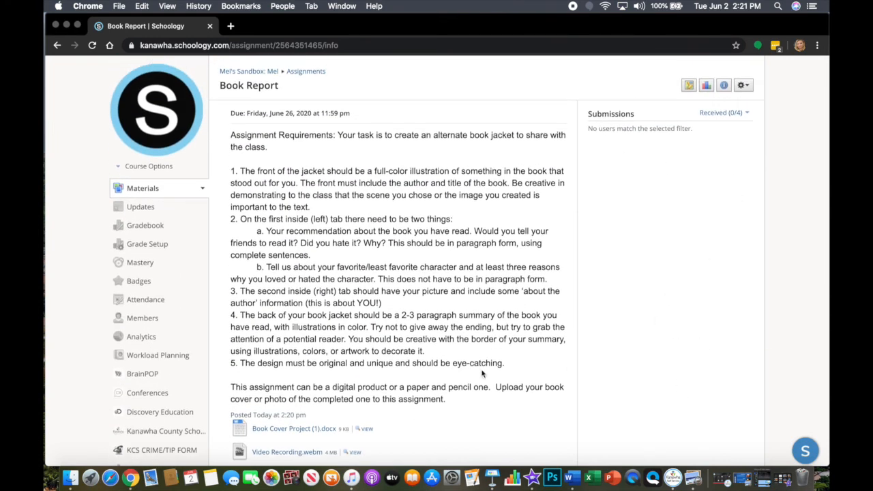
pyautogui.scroll(-5, 437, 369)
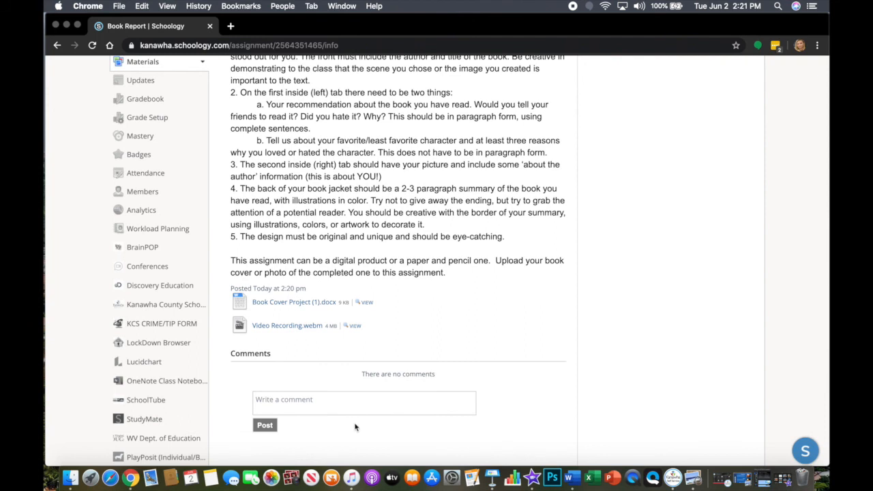
pyautogui.scroll(5, 512, 361)
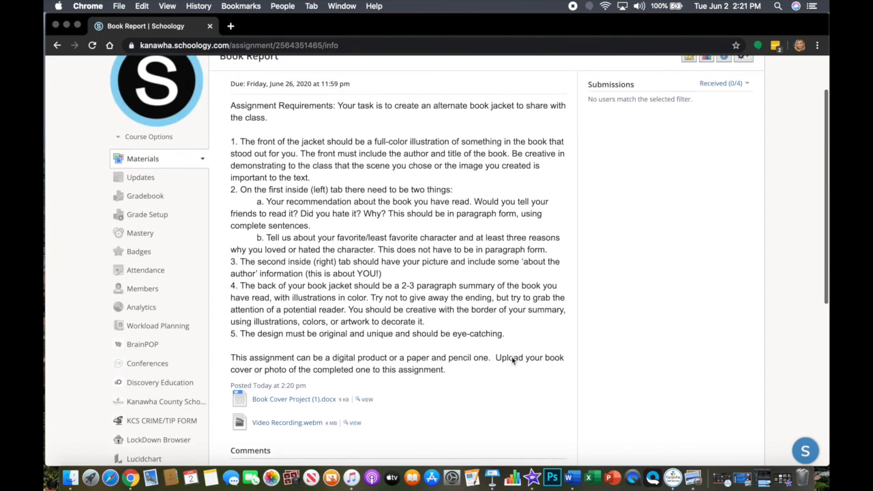
# Open the Book Report assignment for editing and turn off its comments option.
pyautogui.click(743, 86)
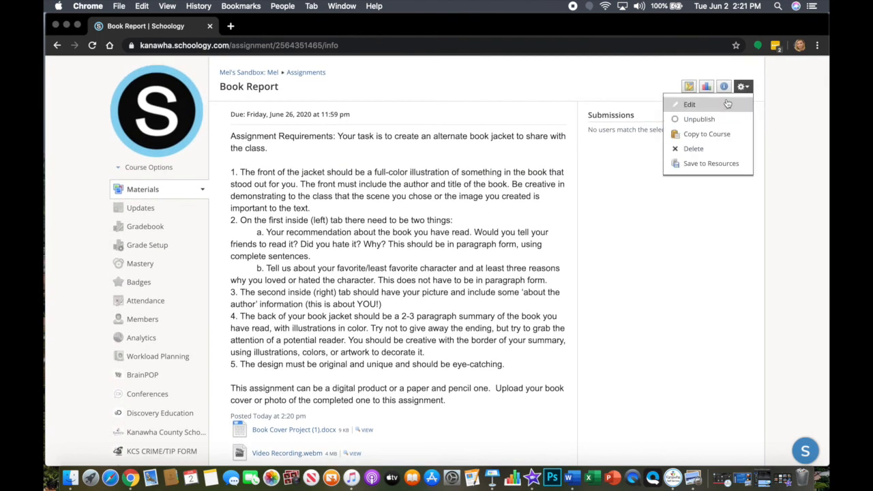
pyautogui.click(725, 104)
pyautogui.scroll(-3, 483, 237)
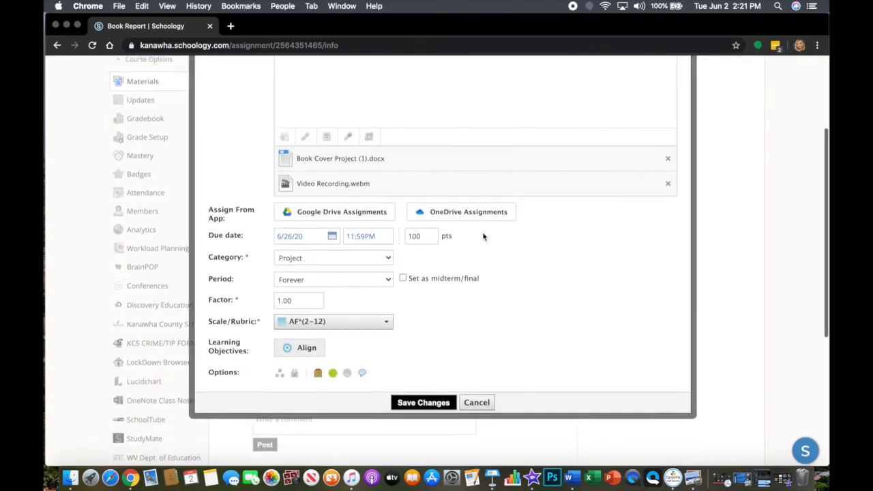
pyautogui.click(364, 371)
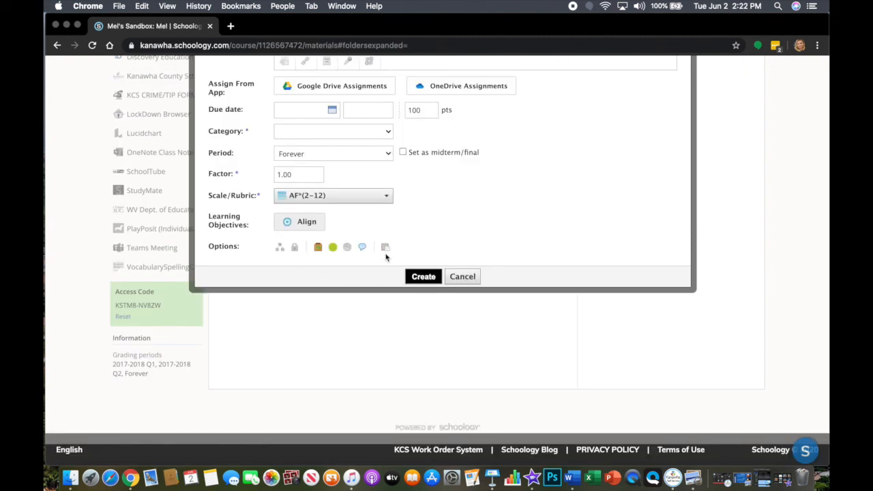
# Examine the courses offered for copying a new assignment, and discard the blank assignment form.
pyautogui.click(387, 251)
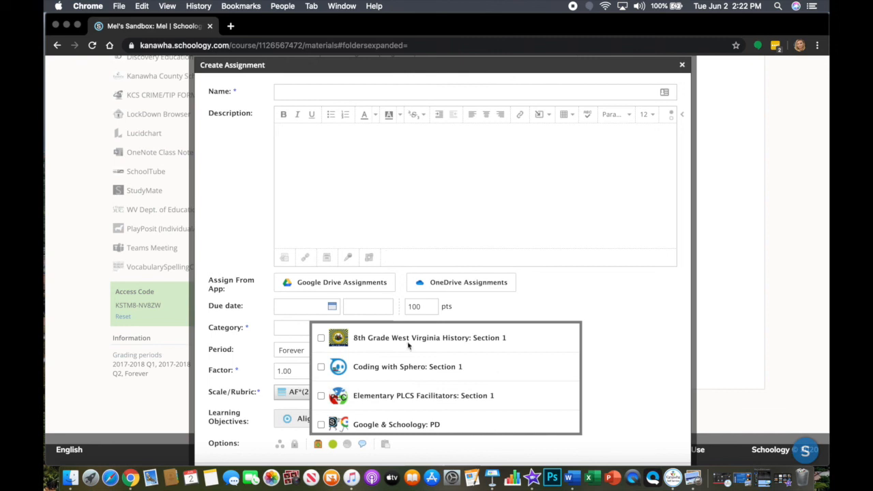
pyautogui.scroll(-1, 414, 368)
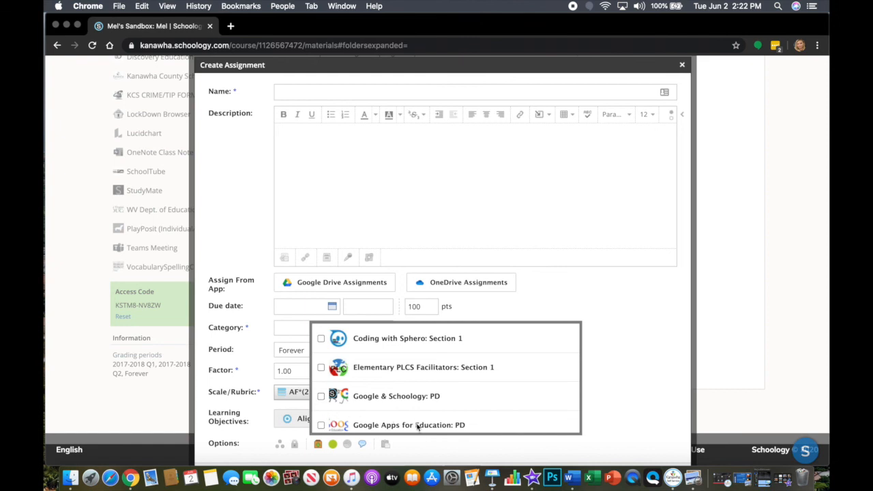
pyautogui.click(601, 318)
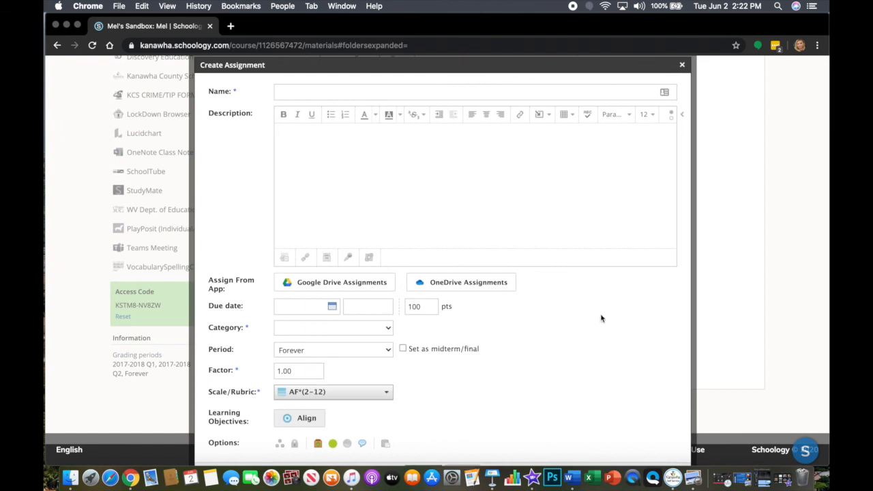
pyautogui.scroll(-1, 602, 318)
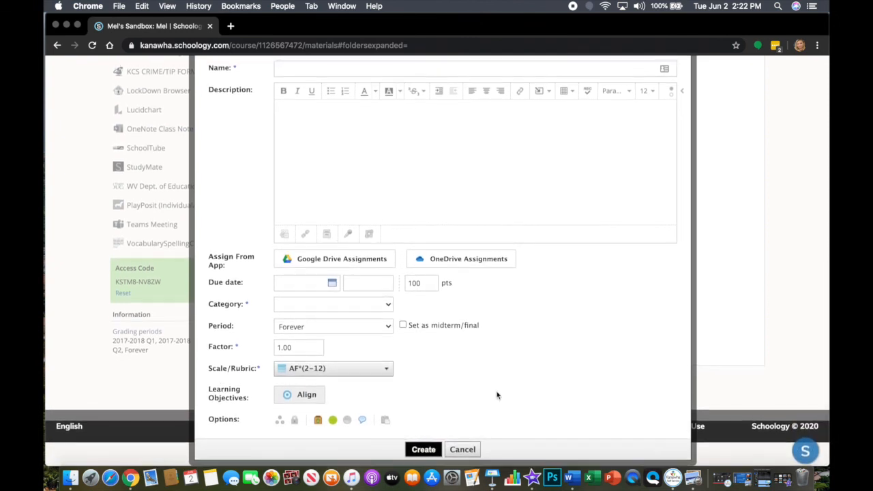
pyautogui.click(463, 450)
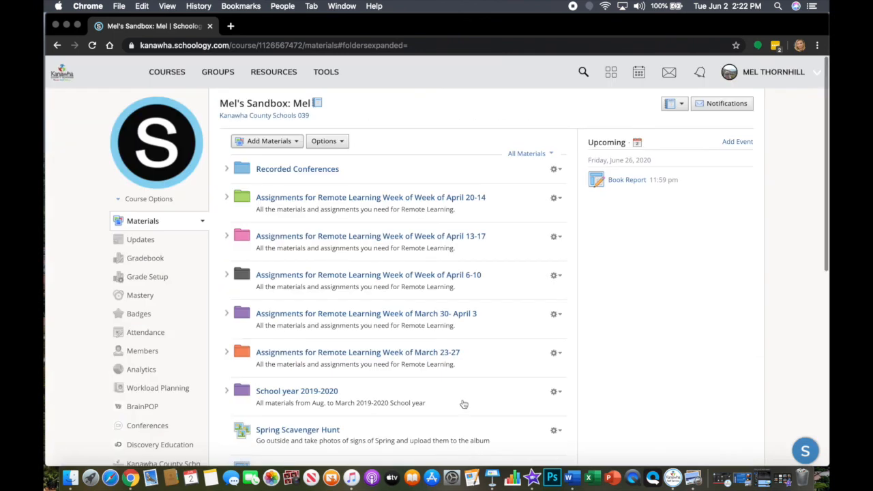
# Open the Book Report assignment from the course materials for editing.
pyautogui.scroll(-3, 464, 403)
pyautogui.click(298, 374)
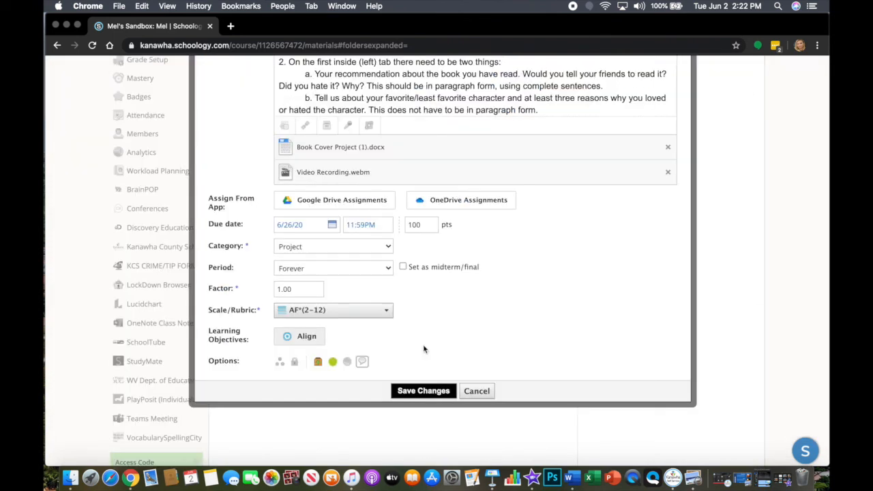